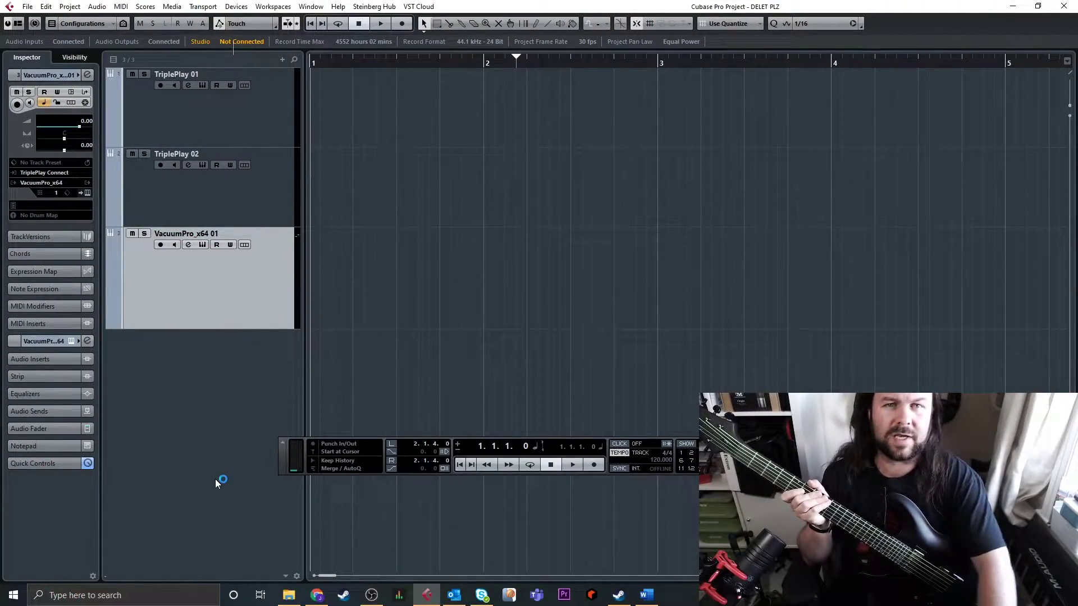
# - Select the TriplePlay 01 track, then open and close its instrument editor
pyautogui.click(257, 107)
pyautogui.click(251, 176)
pyautogui.click(221, 105)
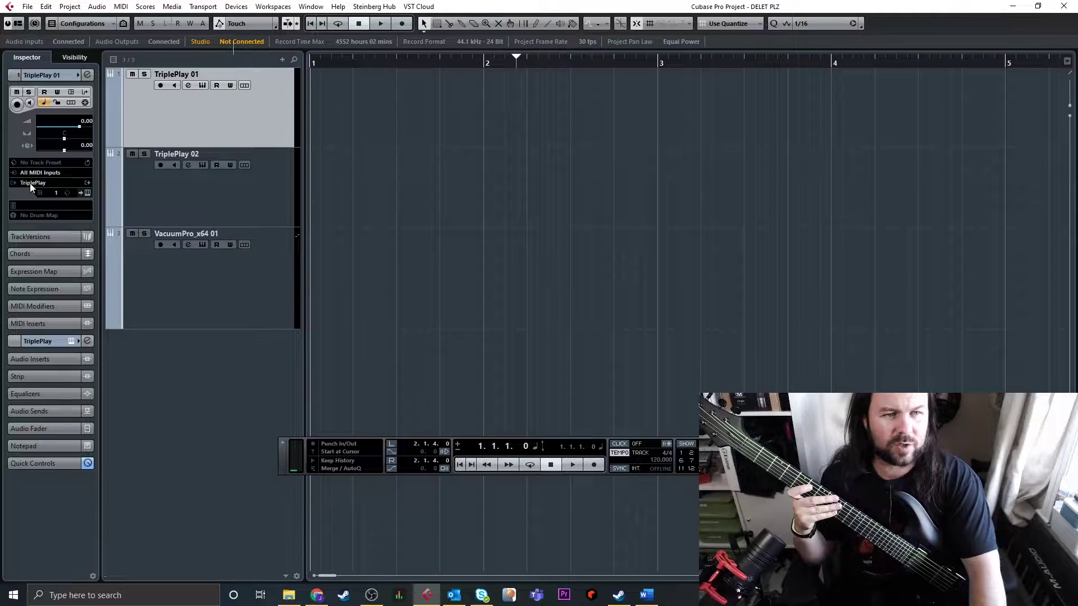
pyautogui.click(86, 192)
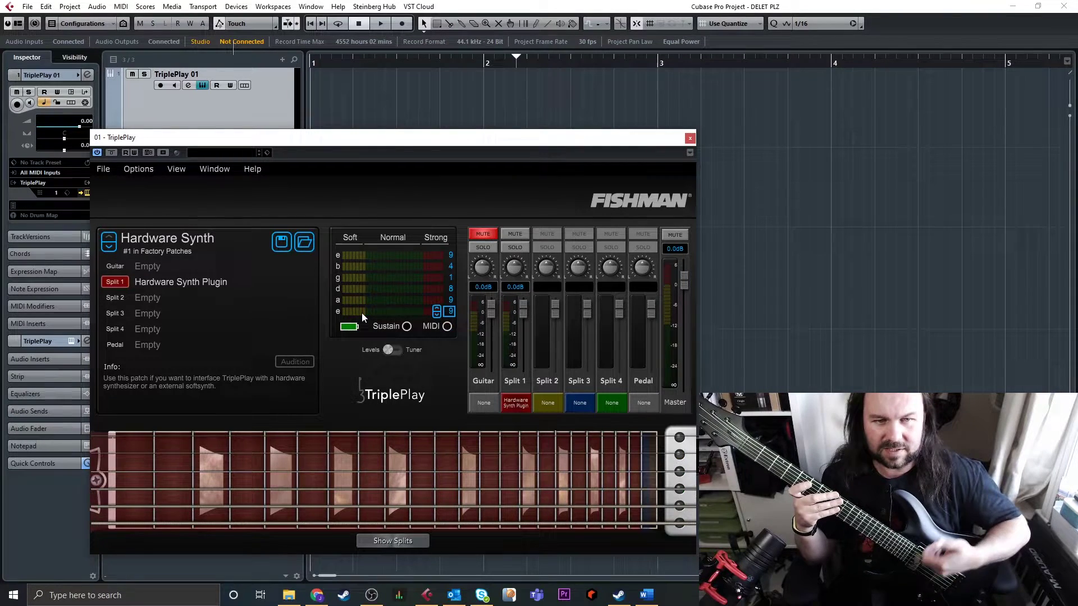
pyautogui.click(689, 139)
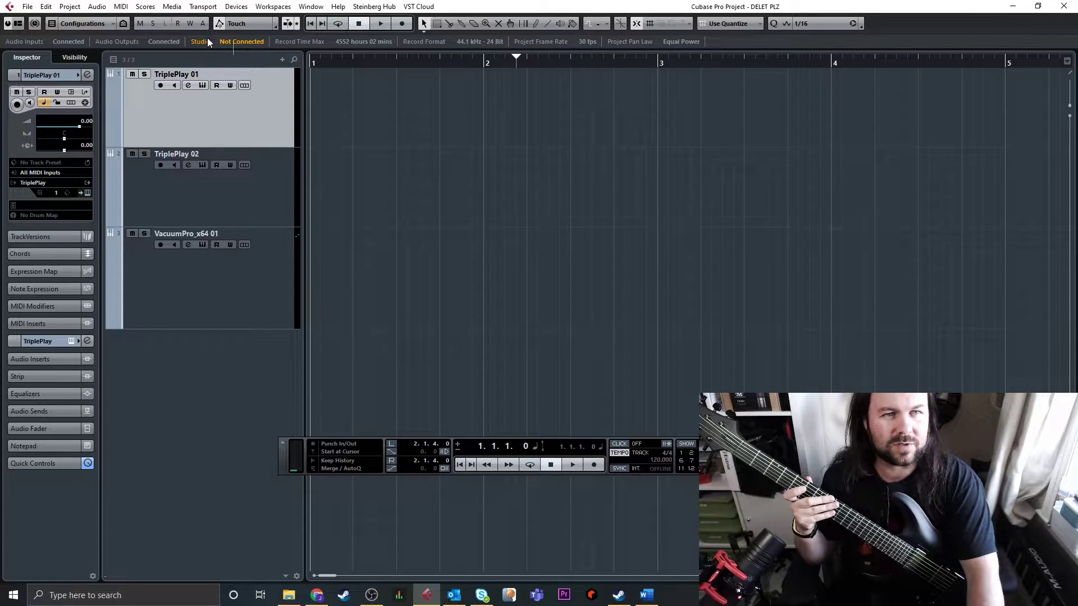
# - Open Device Setup from the Devices menu and move the window aside
pyautogui.click(236, 7)
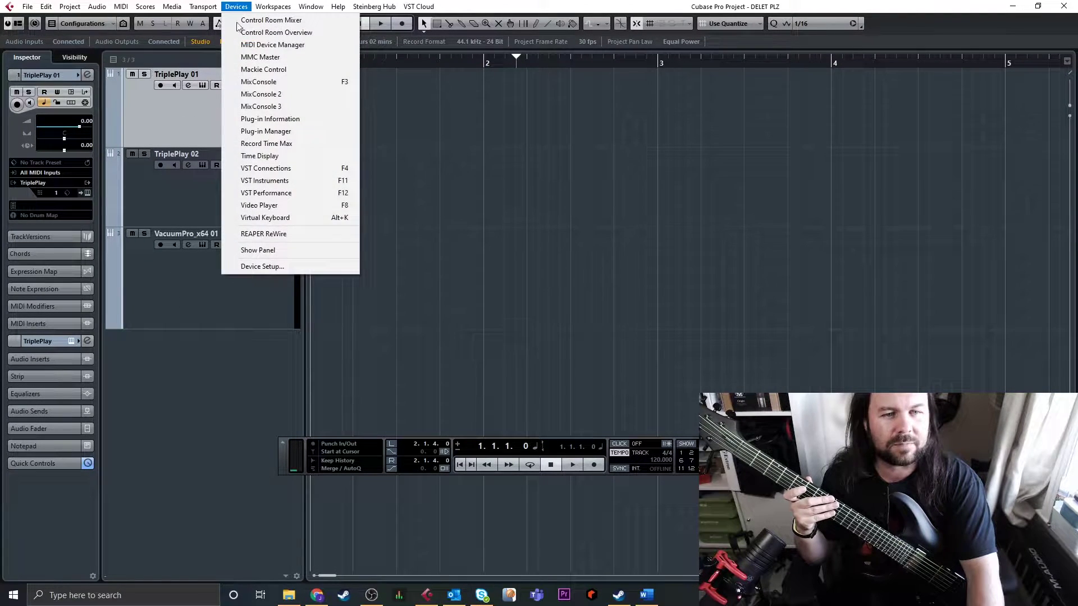
pyautogui.click(260, 267)
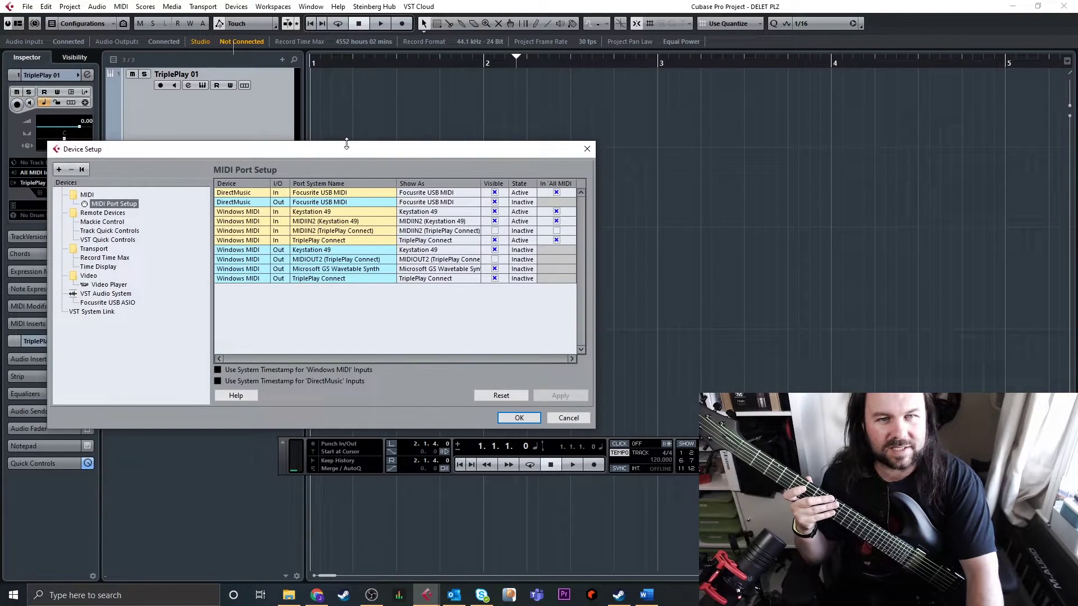
pyautogui.moveTo(344, 154); pyautogui.dragTo(306, 118)
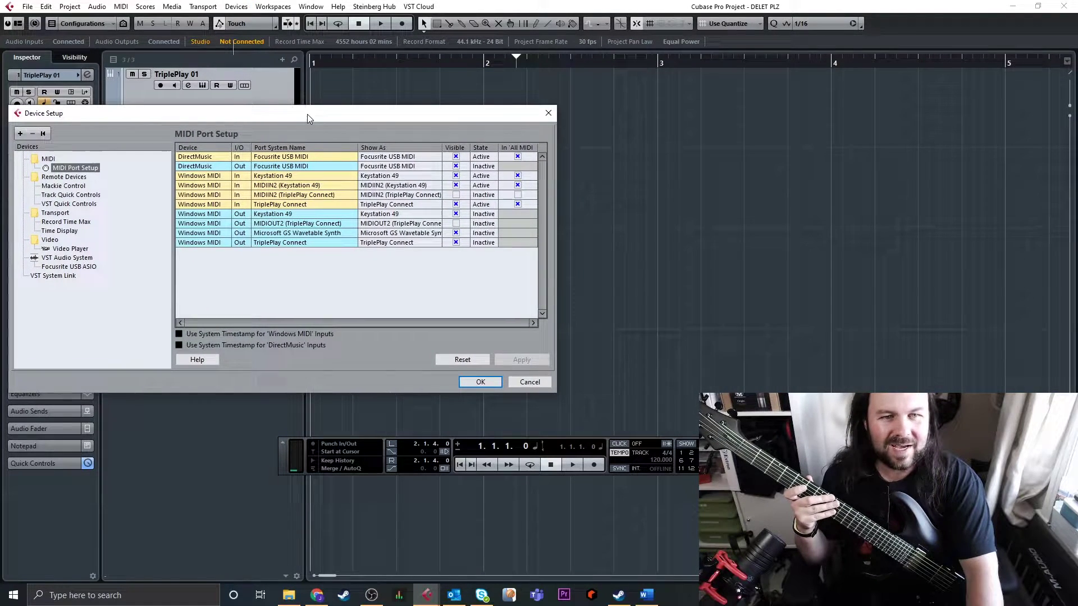
# - Inspect the MIDIIN2 and MIDIOUT2 TriplePlay Connect ports and confirm the output's Show As name
pyautogui.click(294, 196)
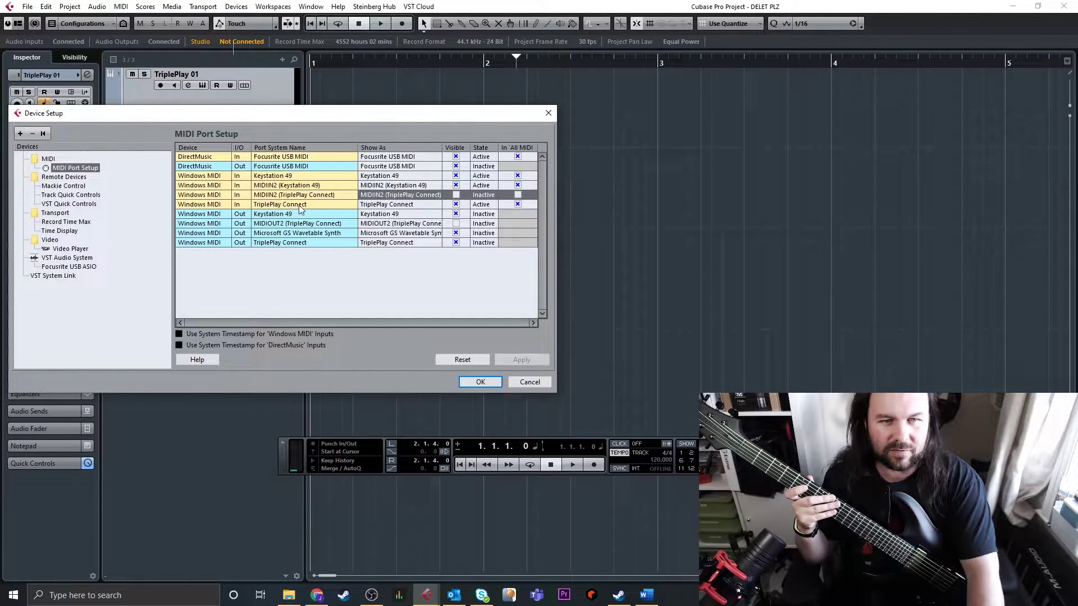
pyautogui.click(301, 205)
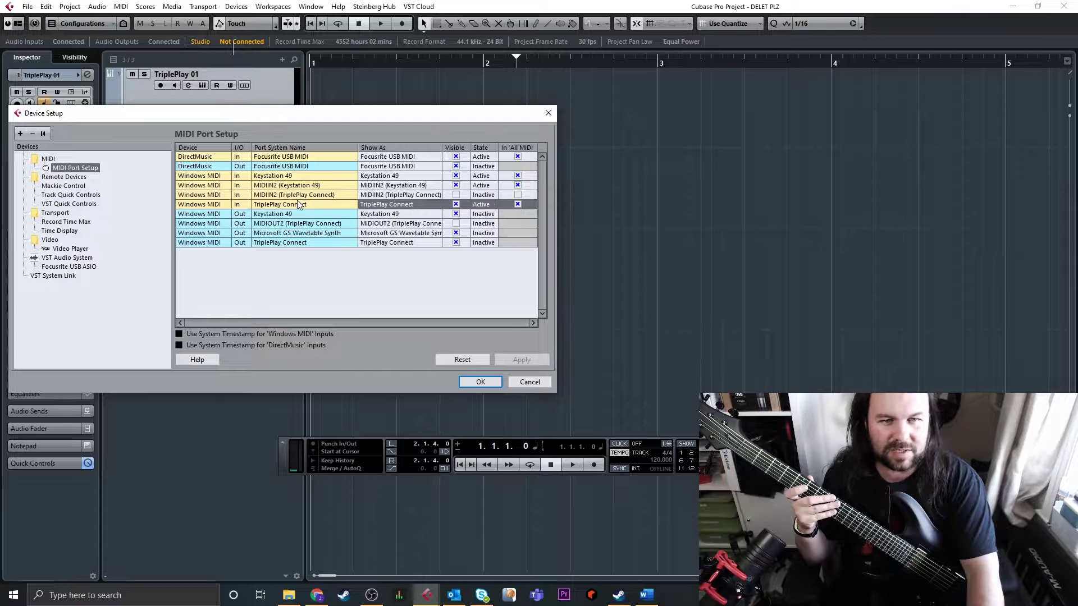
pyautogui.click(278, 243)
pyautogui.click(276, 224)
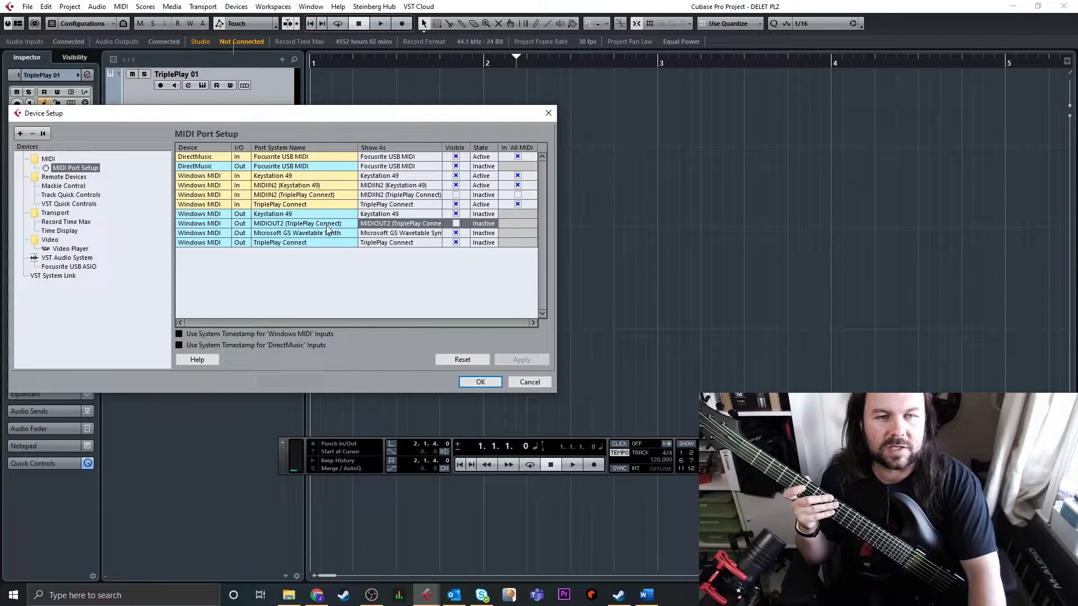
pyautogui.click(376, 244)
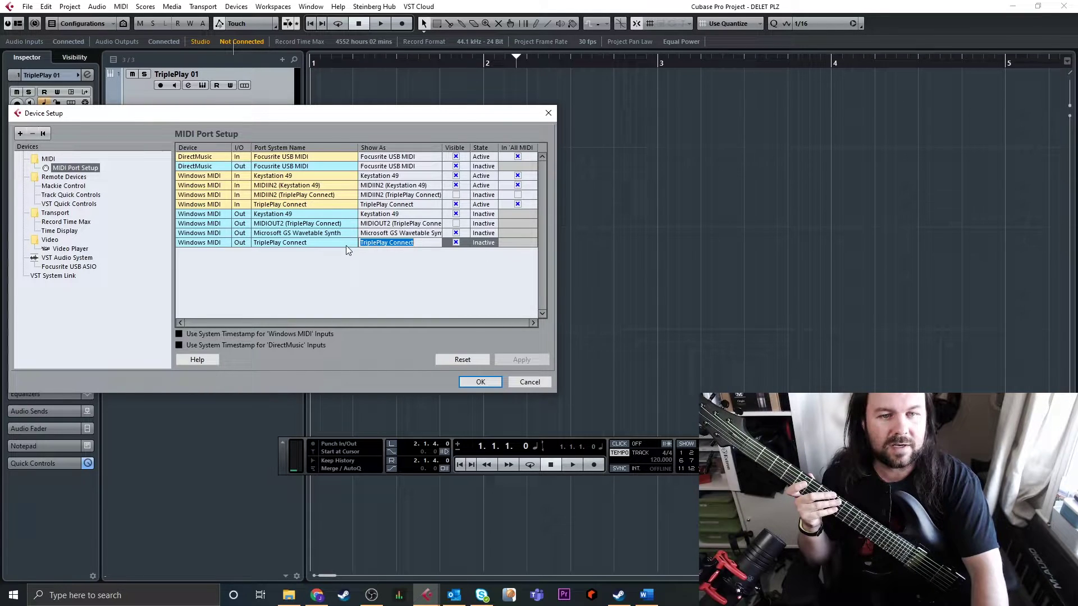
pyautogui.press('Return')
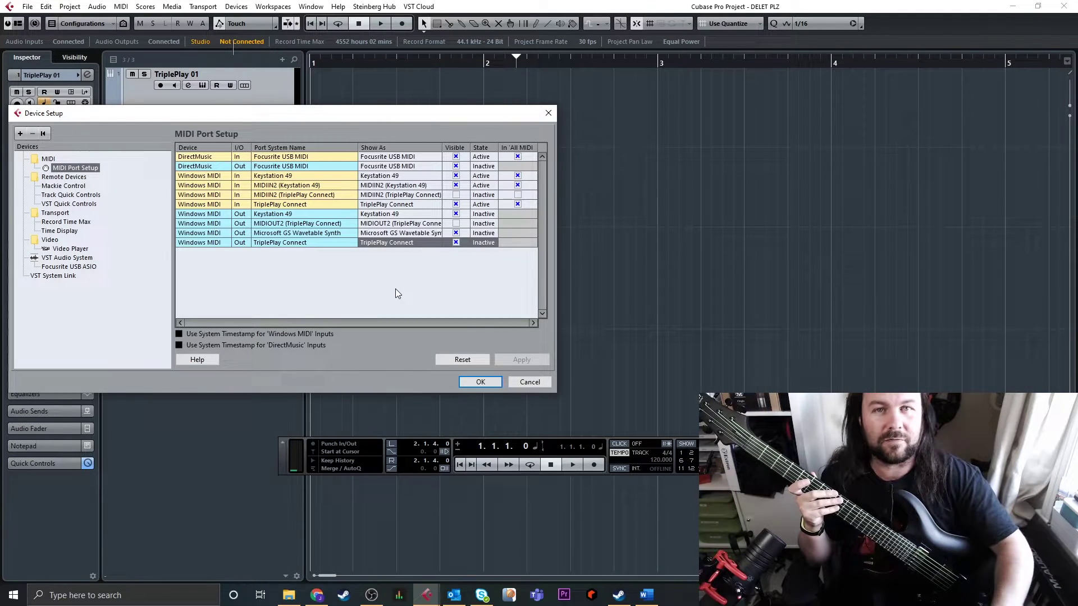
# - Apply the MIDI port settings and open TriplePlay 01's instrument editor
pyautogui.click(476, 383)
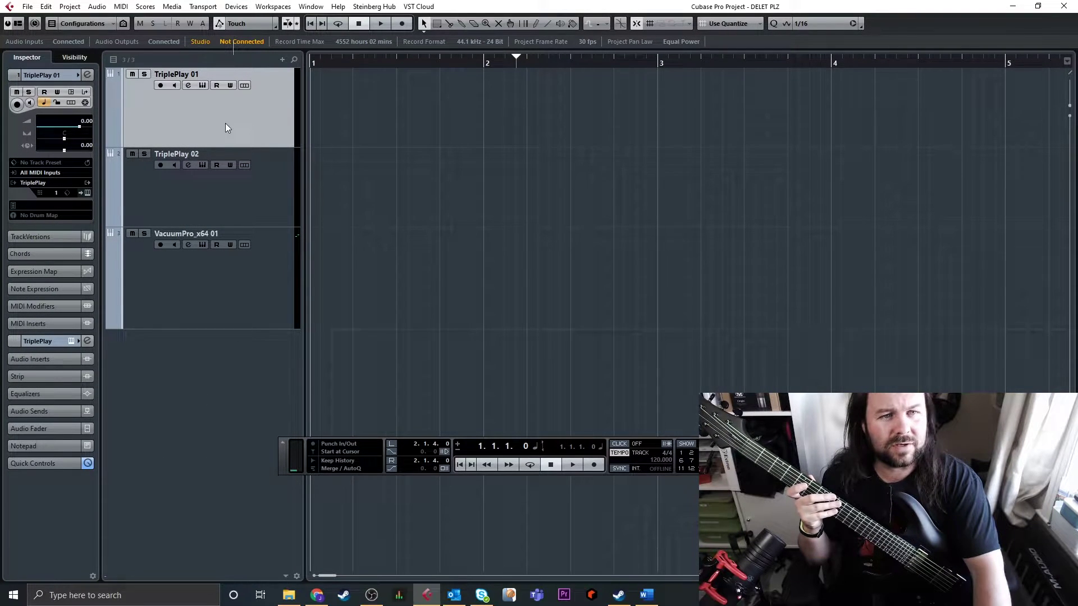
pyautogui.click(87, 195)
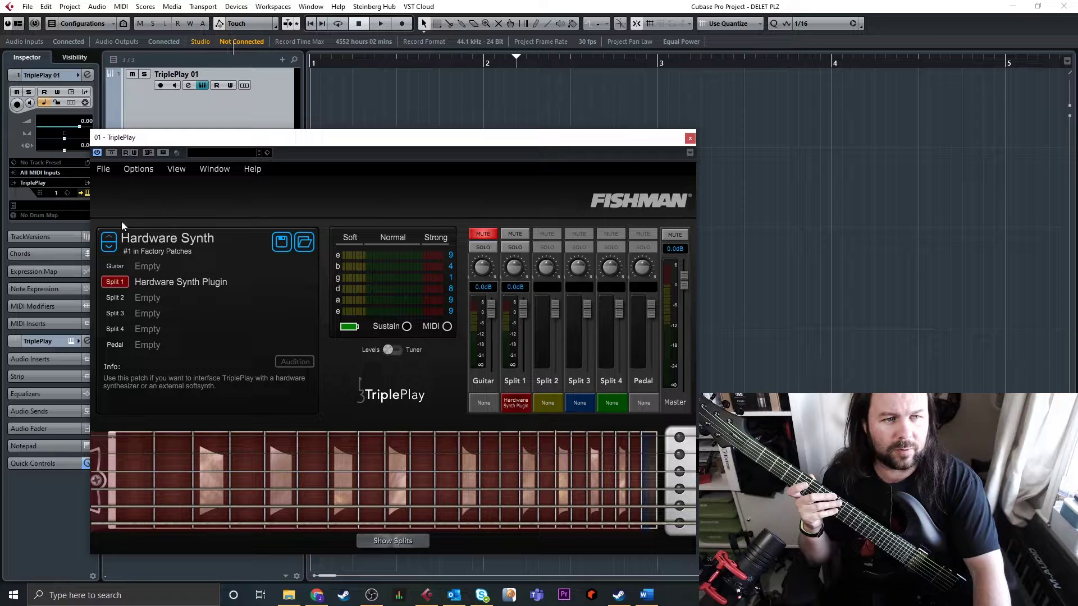
pyautogui.moveTo(305, 139)
pyautogui.mouseDown()
pyautogui.moveTo(295, 70)
pyautogui.moveTo(308, 157)
pyautogui.moveTo(297, 106)
pyautogui.mouseUp()
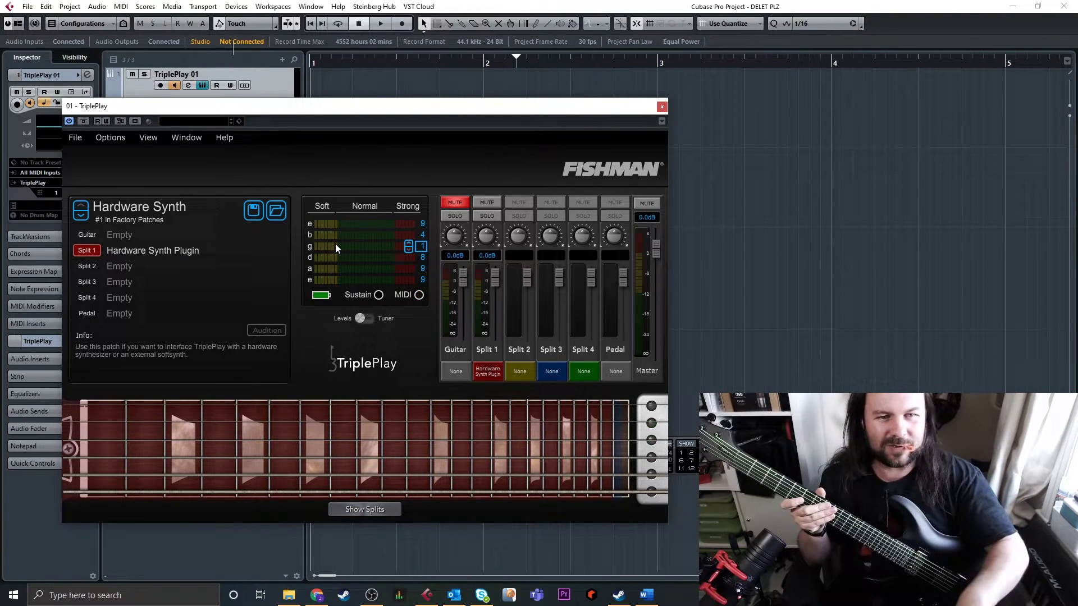
# - Load VacuumPro_x64 onto Split 1, then close the synth and accept the unsaved-patch warning
pyautogui.click(486, 375)
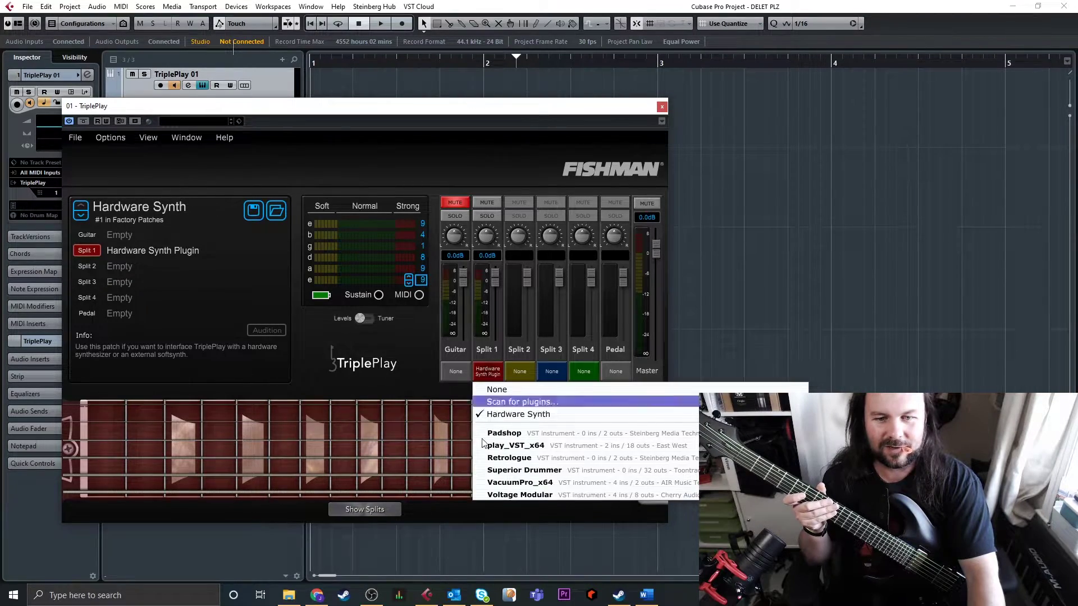
pyautogui.click(510, 485)
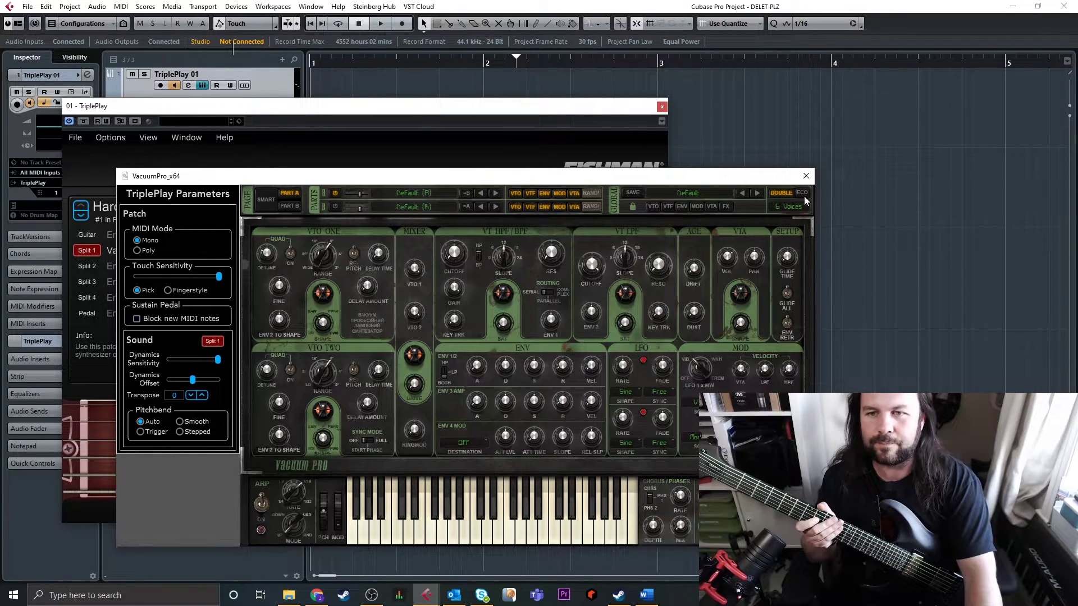
pyautogui.click(807, 176)
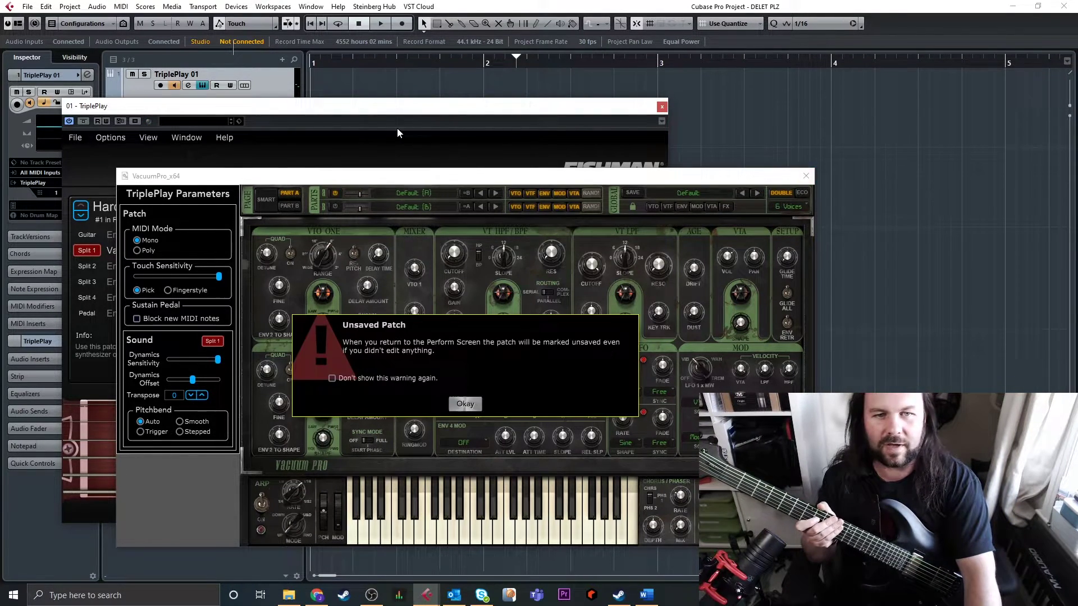
pyautogui.click(464, 403)
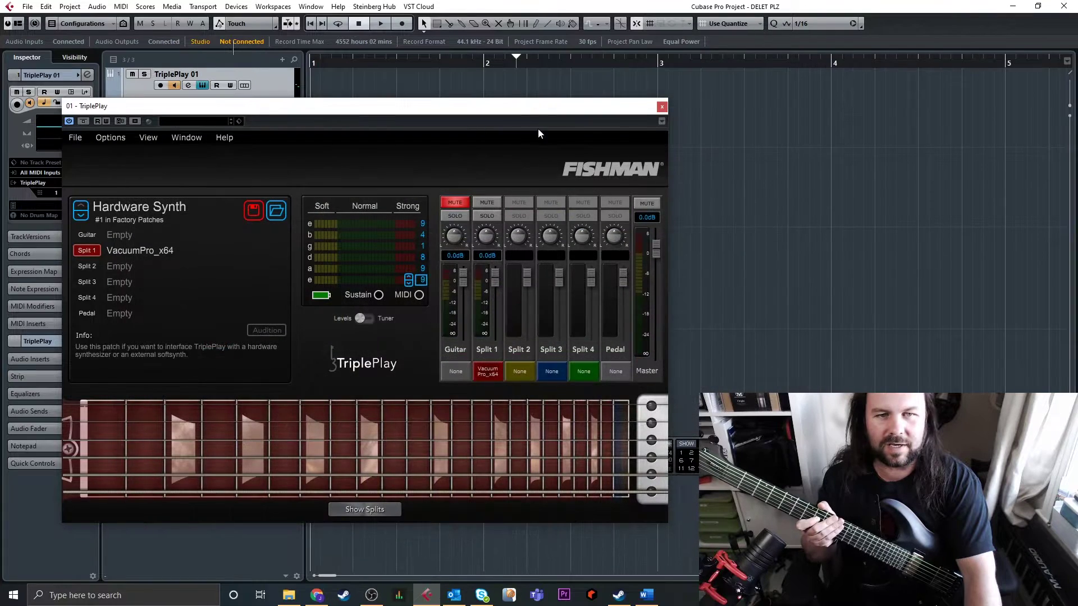
# - Close TriplePlay 01's editor, open TriplePlay 02's instrument and choose Use Here for the guitar
pyautogui.click(662, 107)
pyautogui.click(226, 206)
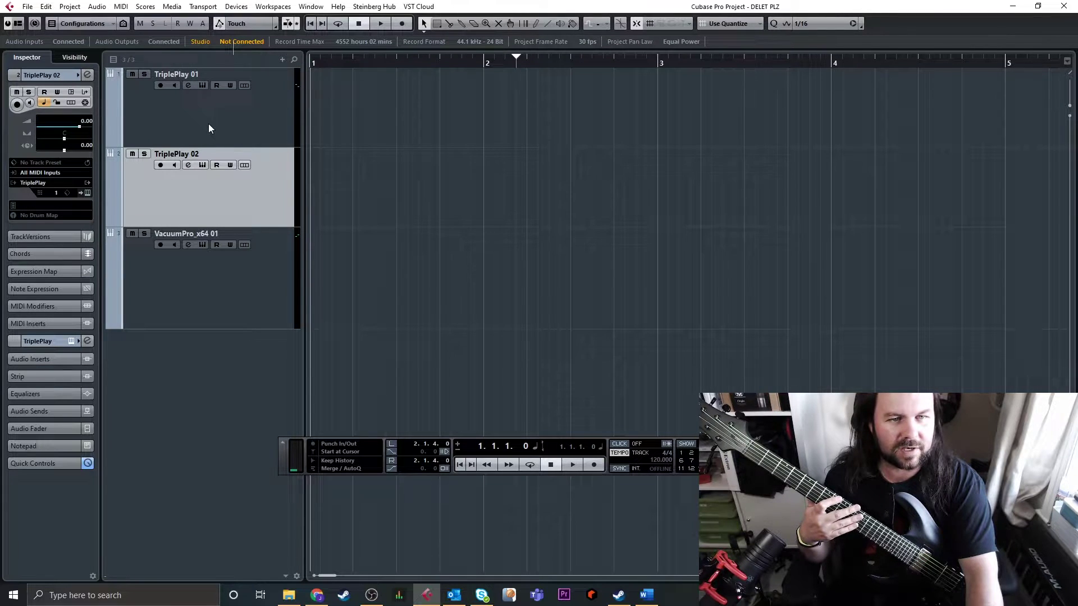
pyautogui.click(85, 193)
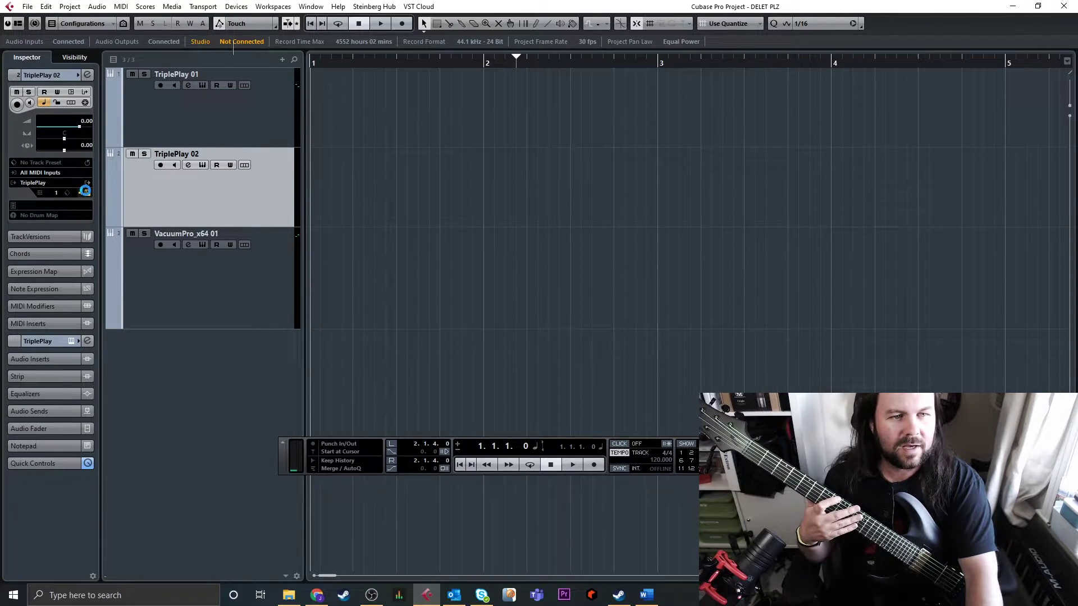
pyautogui.moveTo(536, 275)
pyautogui.mouseDown()
pyautogui.moveTo(321, 50)
pyautogui.moveTo(489, 65)
pyautogui.mouseUp()
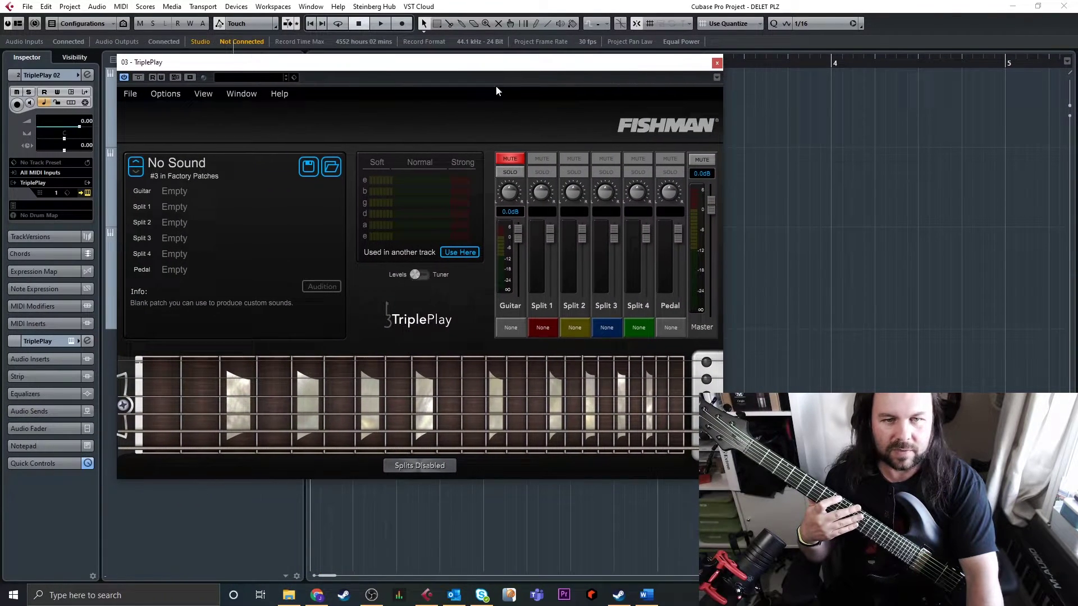
pyautogui.click(459, 251)
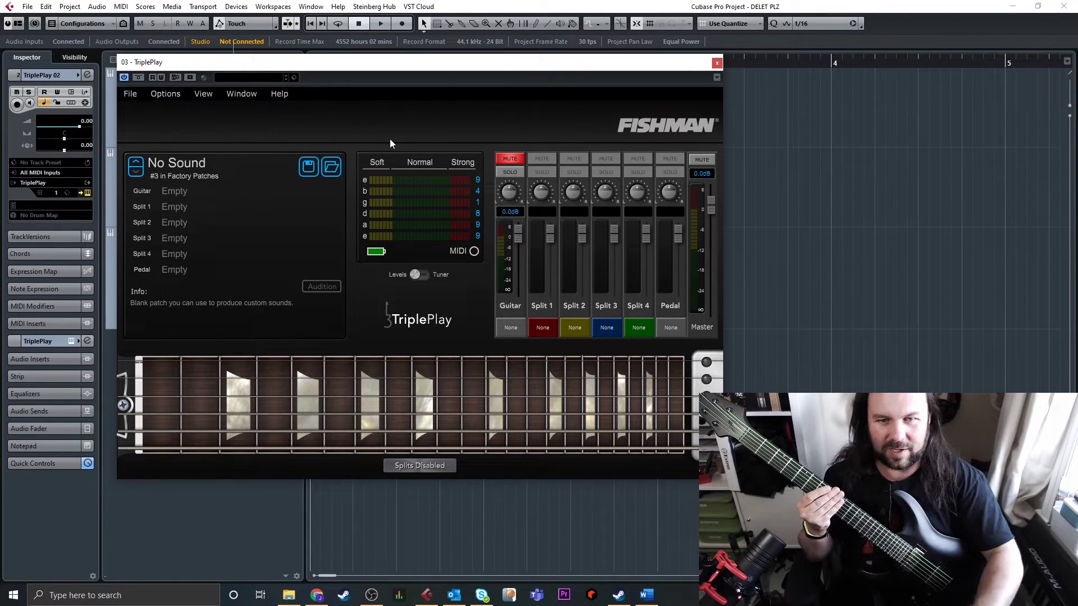
# - Load VacuumPro_x64 on Split 1 with the 07 Pads Classic Detuned patch, then close the synth
pyautogui.click(541, 328)
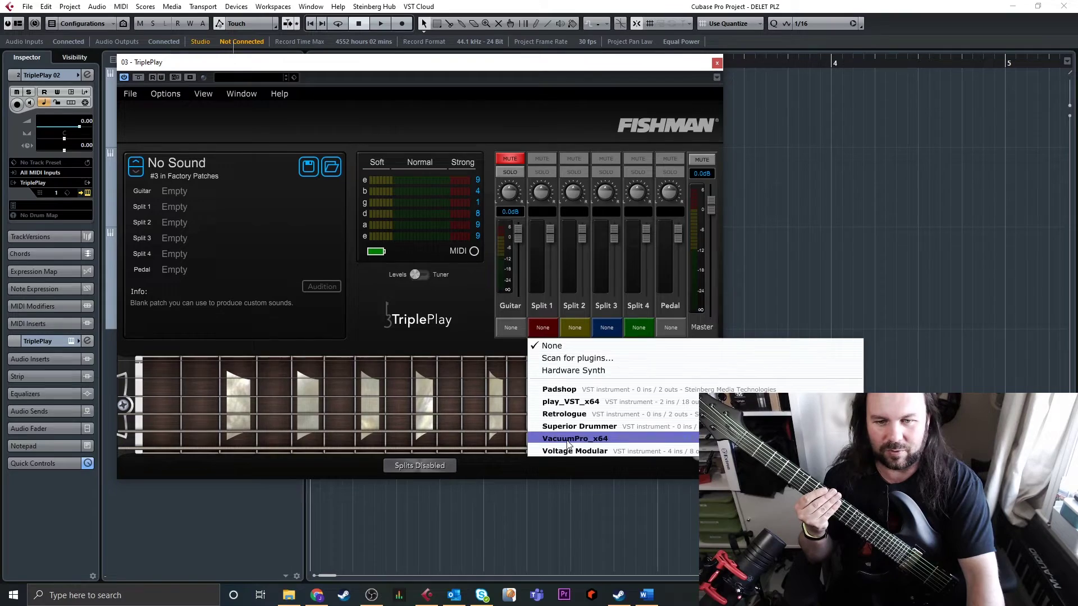
pyautogui.click(590, 453)
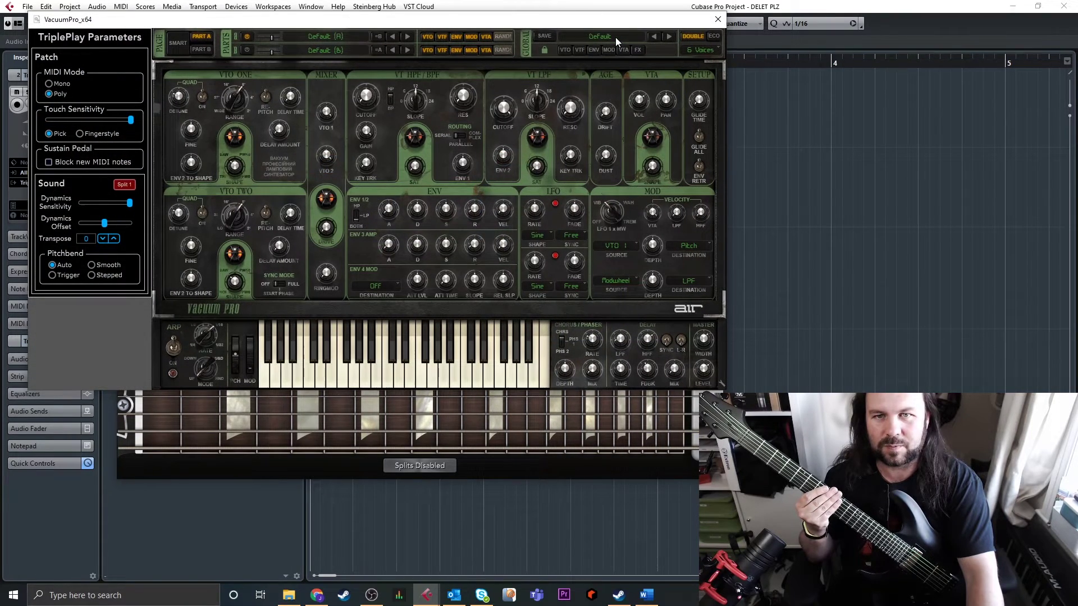
pyautogui.click(599, 36)
pyautogui.moveTo(594, 91)
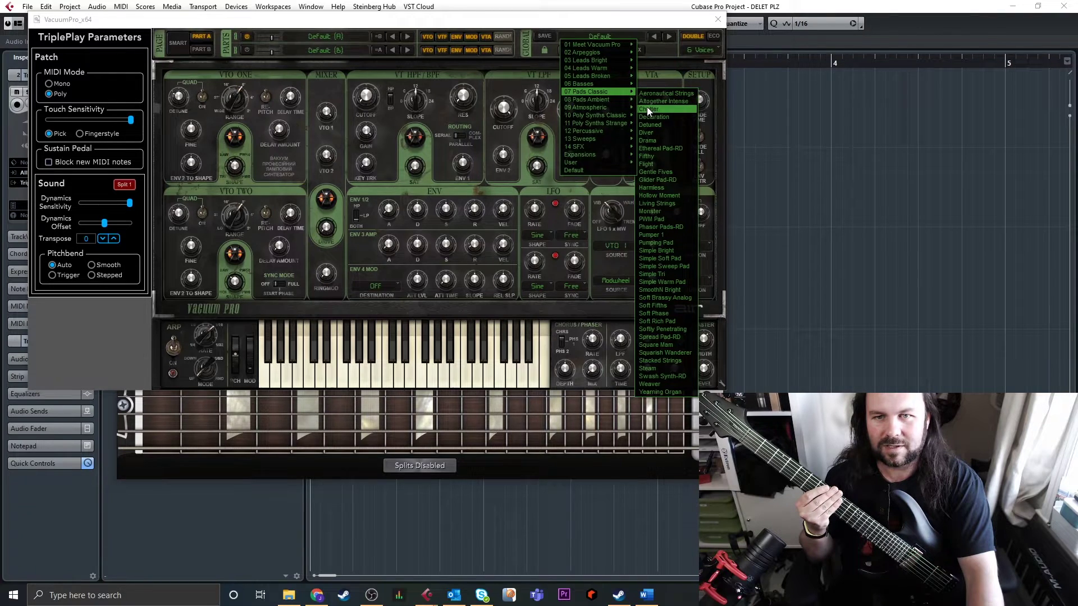
pyautogui.click(655, 118)
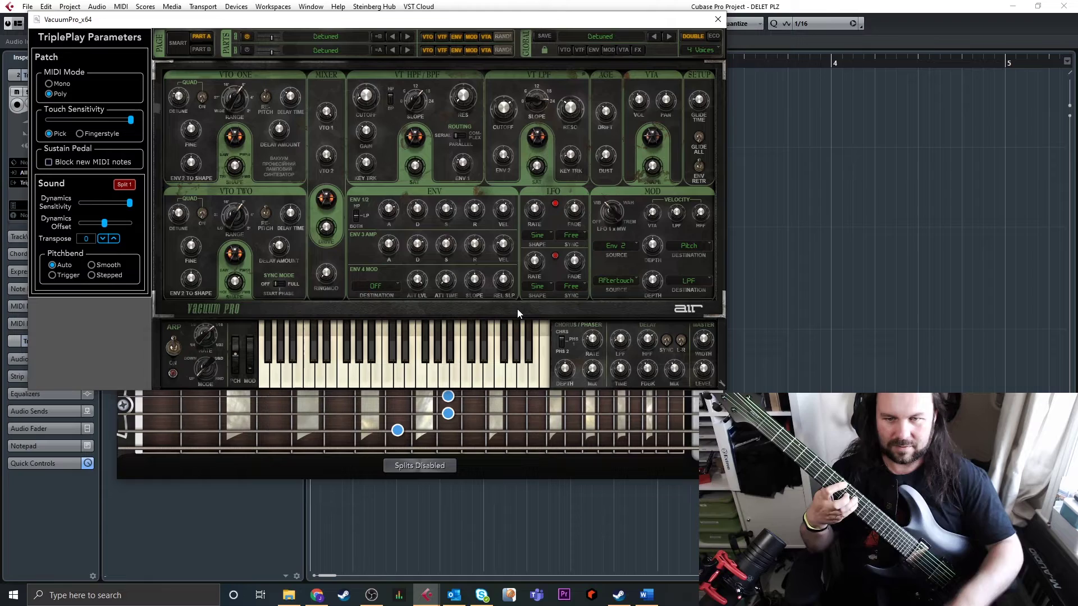
pyautogui.click(716, 20)
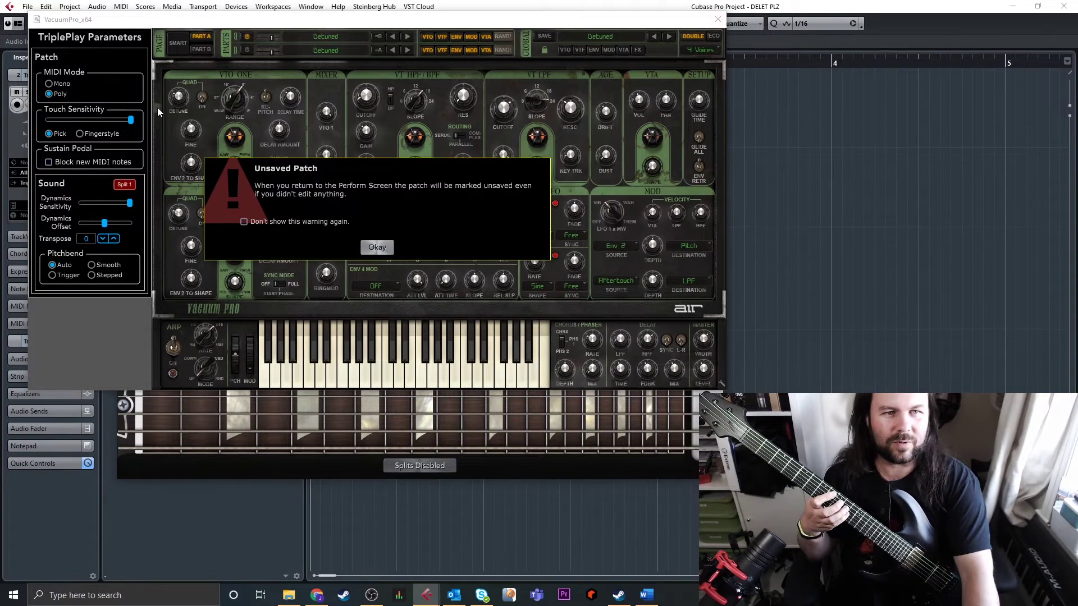
pyautogui.click(378, 246)
# - Close the TriplePlay 02 editor and turn off the track's monitoring
pyautogui.moveTo(259, 70)
pyautogui.mouseDown()
pyautogui.moveTo(452, 87)
pyautogui.moveTo(225, 85)
pyautogui.mouseUp()
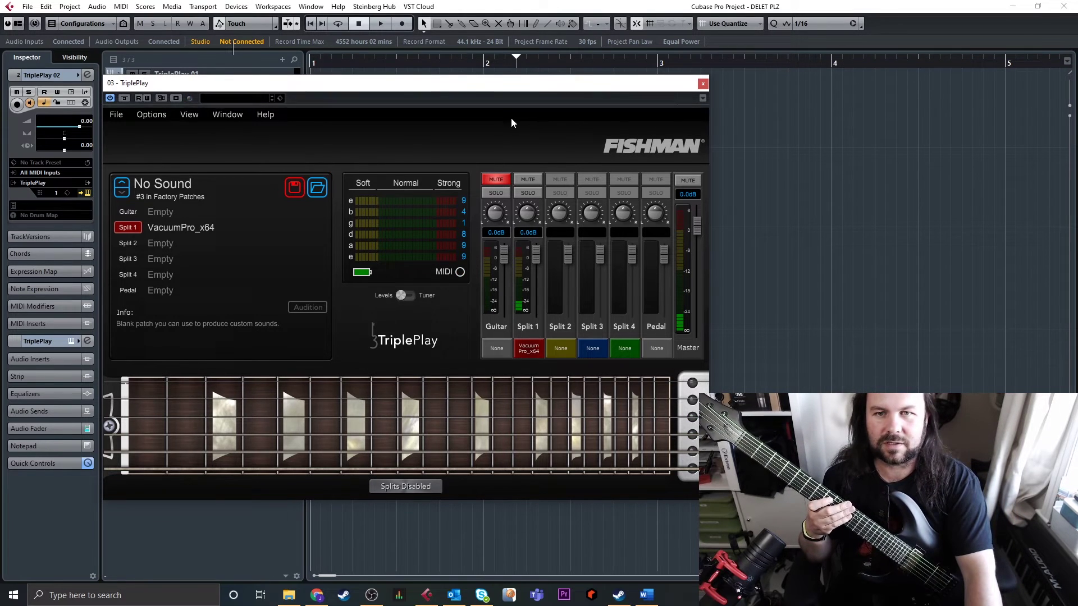
pyautogui.moveTo(498, 90); pyautogui.dragTo(463, 77)
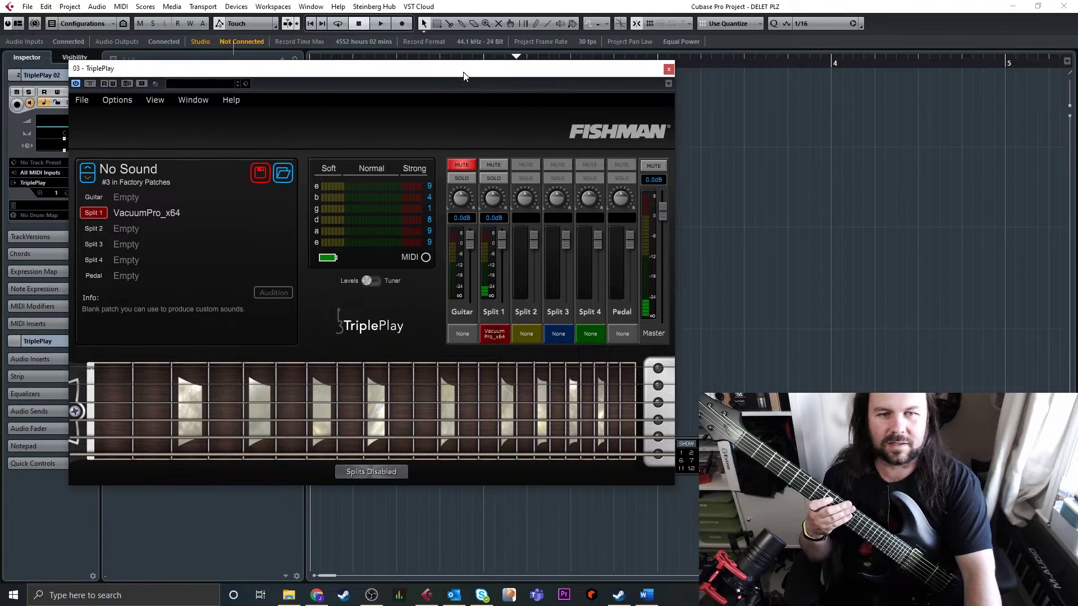
pyautogui.click(668, 68)
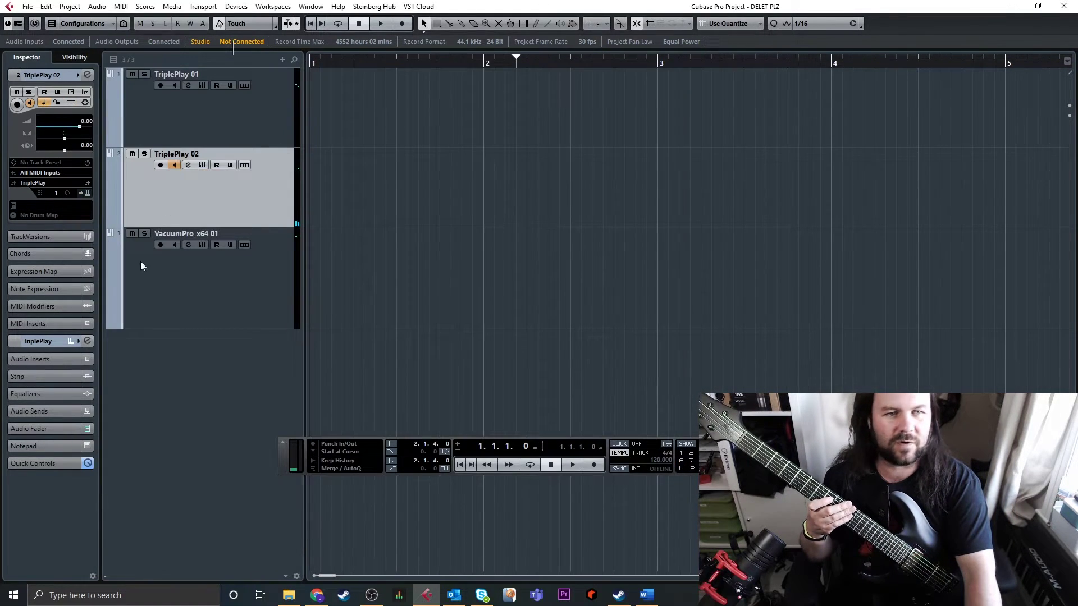
pyautogui.click(174, 165)
pyautogui.click(371, 595)
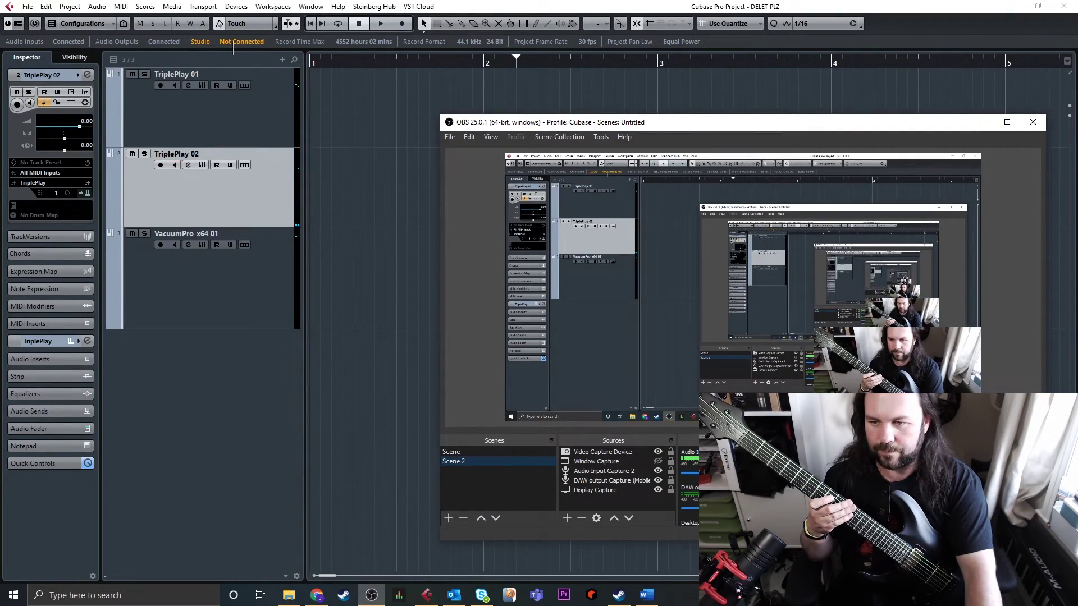